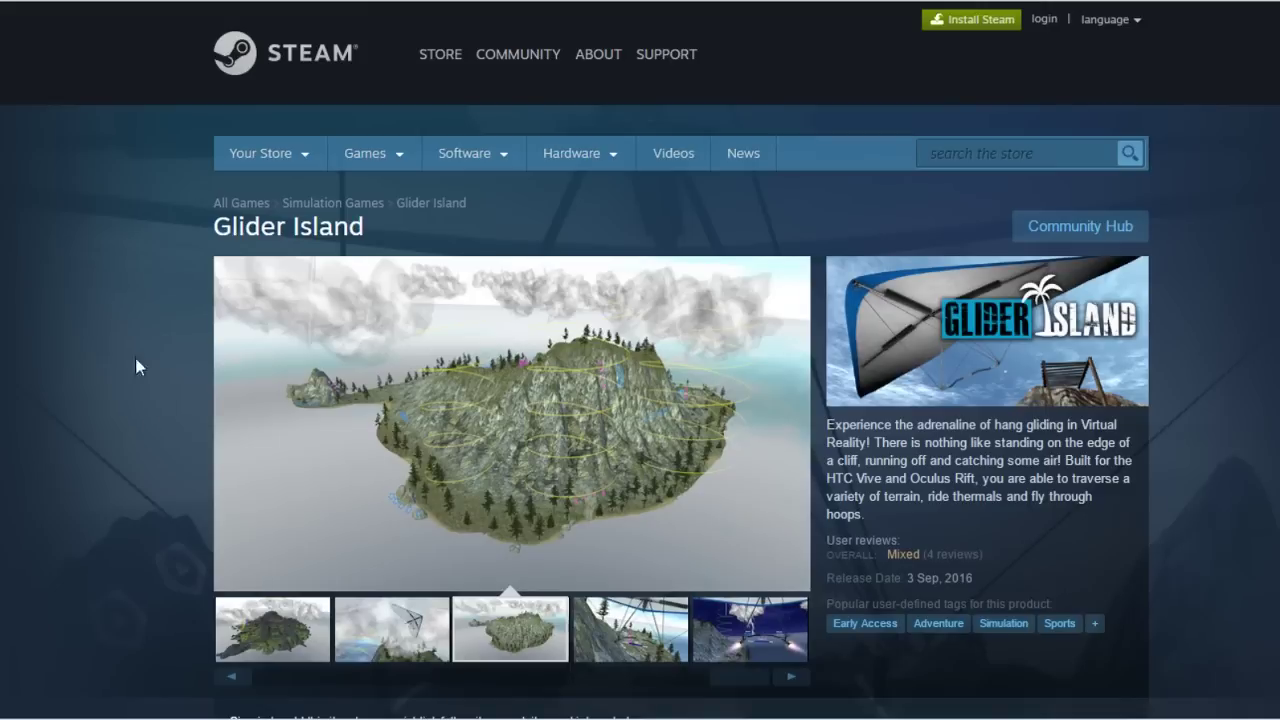
# Look over the Glider Island store page, including its title, screenshots and Early Access notice.
pyautogui.scroll(-3, 334, 277)
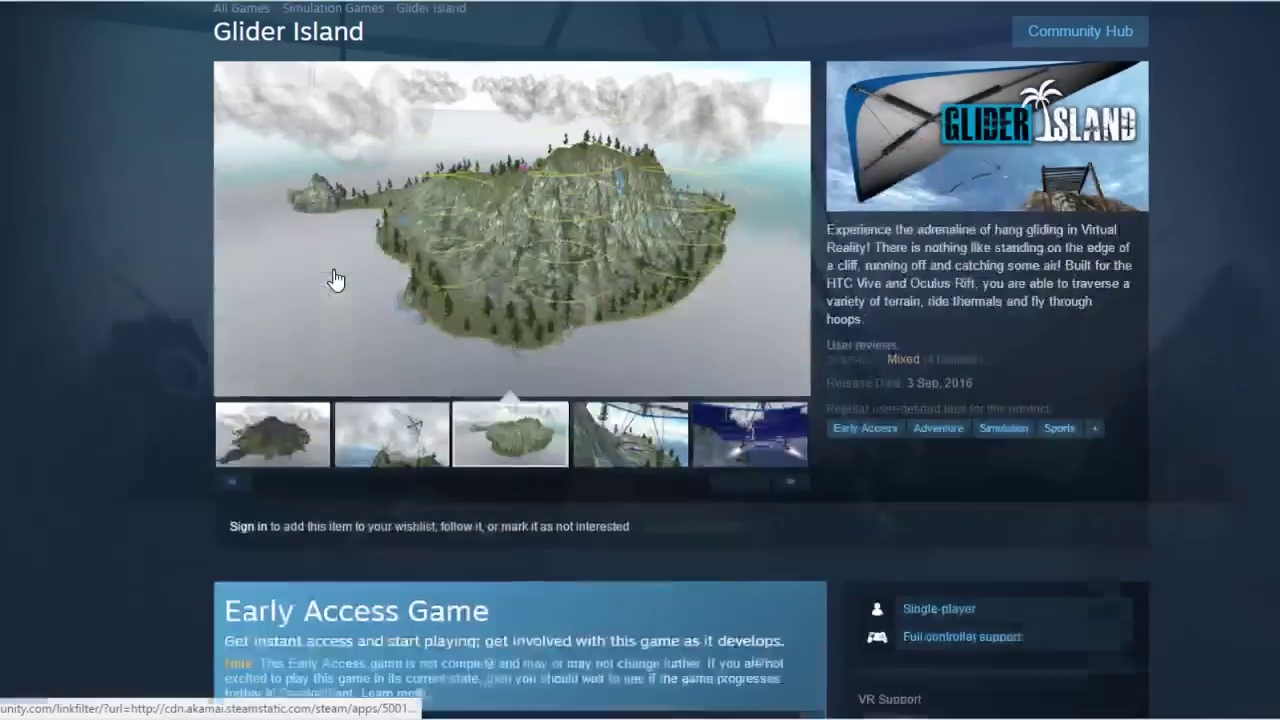
pyautogui.scroll(3, 334, 277)
pyautogui.moveTo(216, 227); pyautogui.dragTo(398, 241)
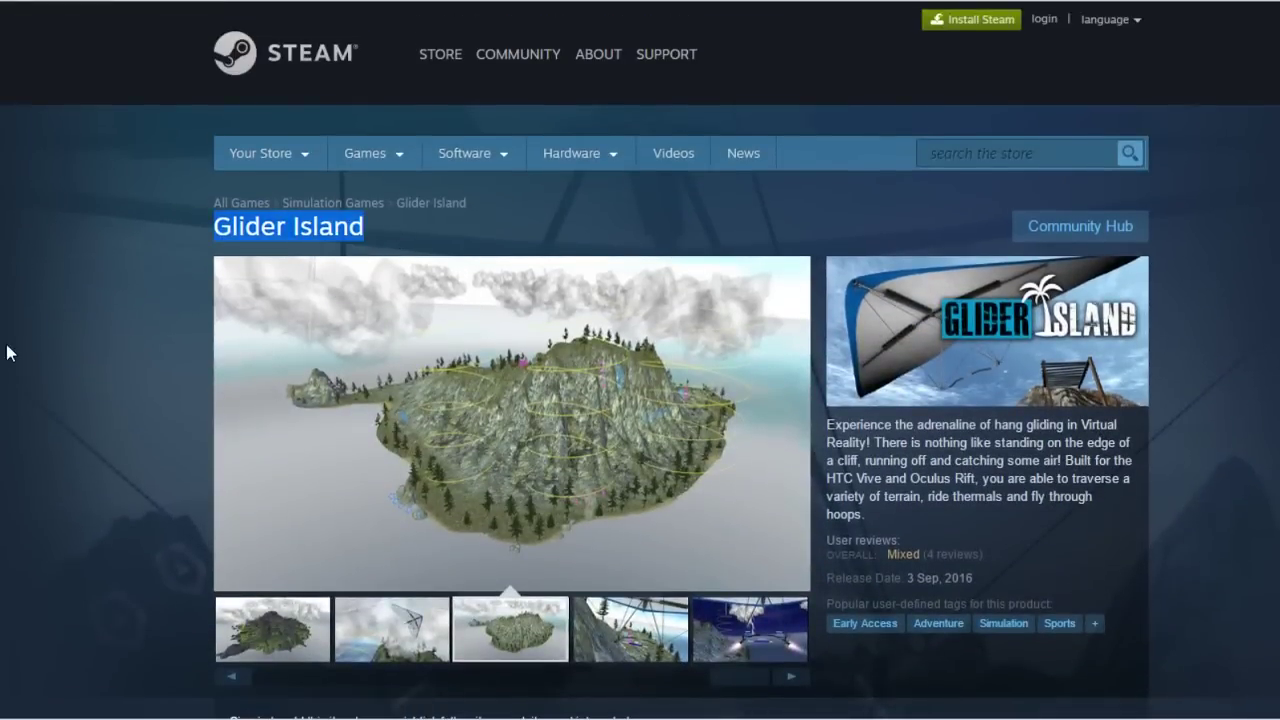
pyautogui.click(68, 373)
pyautogui.scroll(-2, 149, 384)
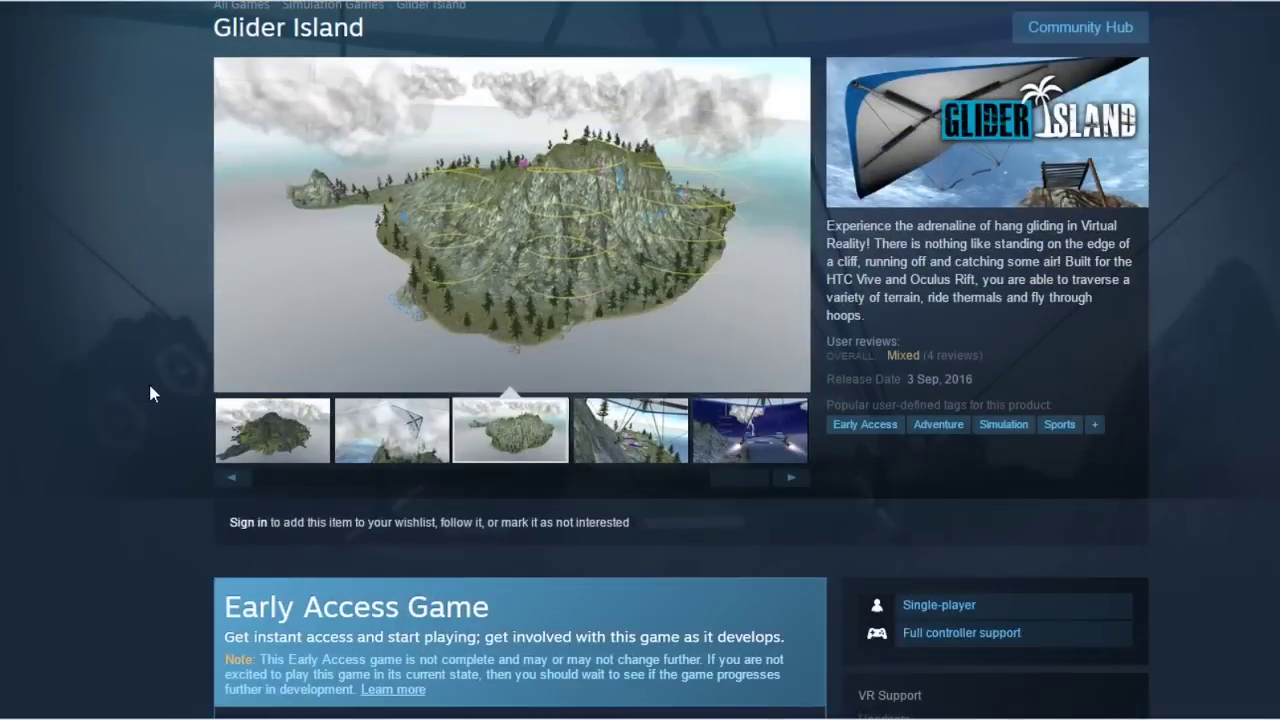
pyautogui.scroll(2, 148, 380)
pyautogui.scroll(-2, 146, 380)
pyautogui.scroll(2, 146, 380)
pyautogui.scroll(-2, 146, 389)
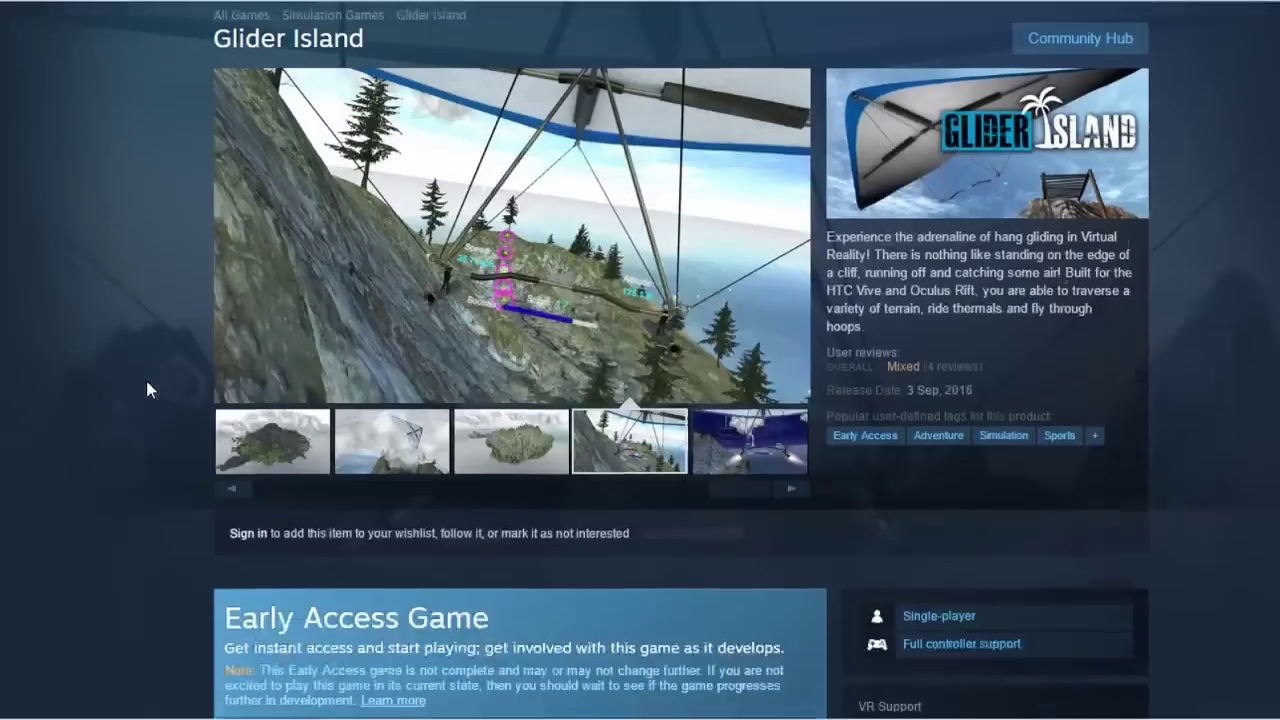
pyautogui.scroll(2, 146, 389)
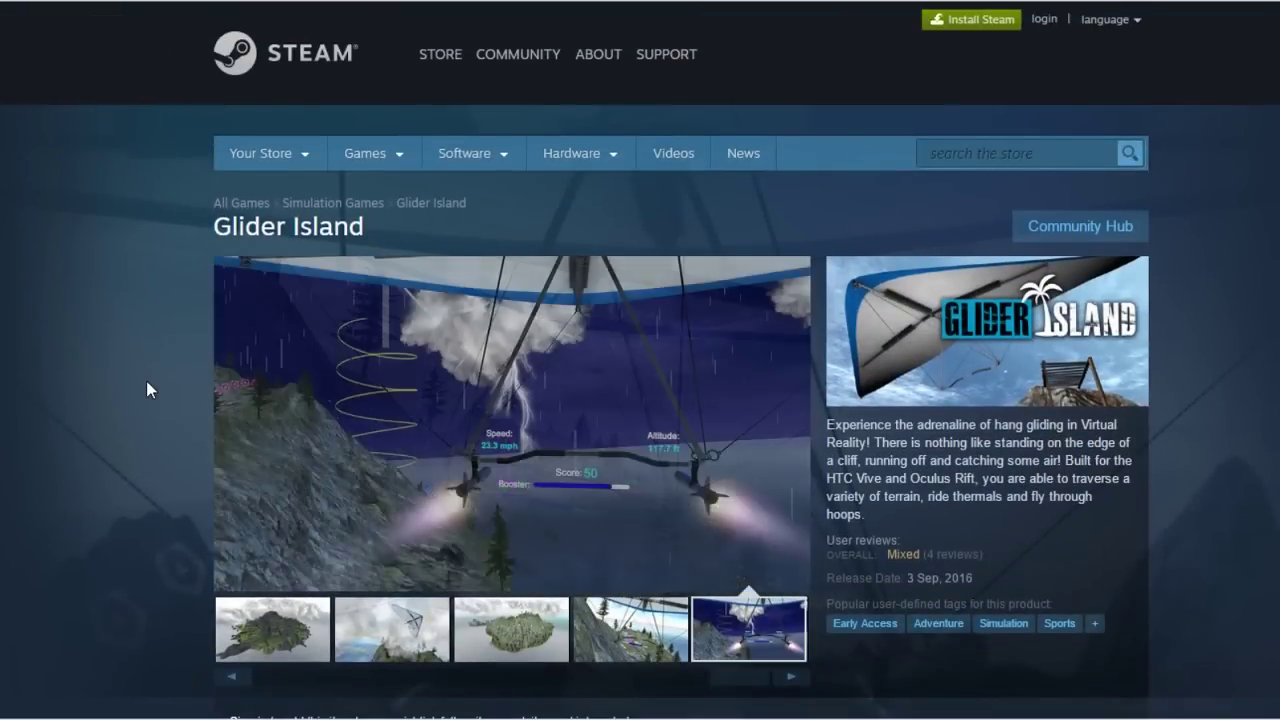
pyautogui.scroll(-2, 146, 389)
pyautogui.scroll(2, 146, 389)
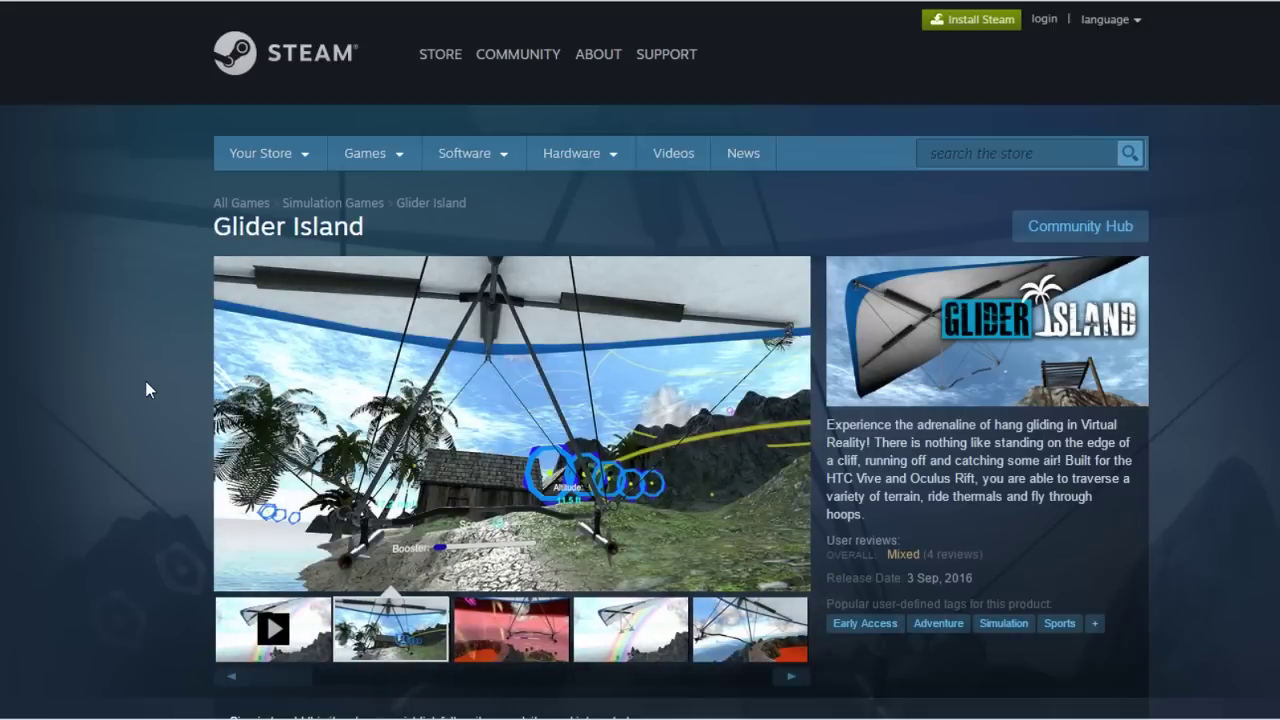
pyautogui.scroll(-1, 109, 373)
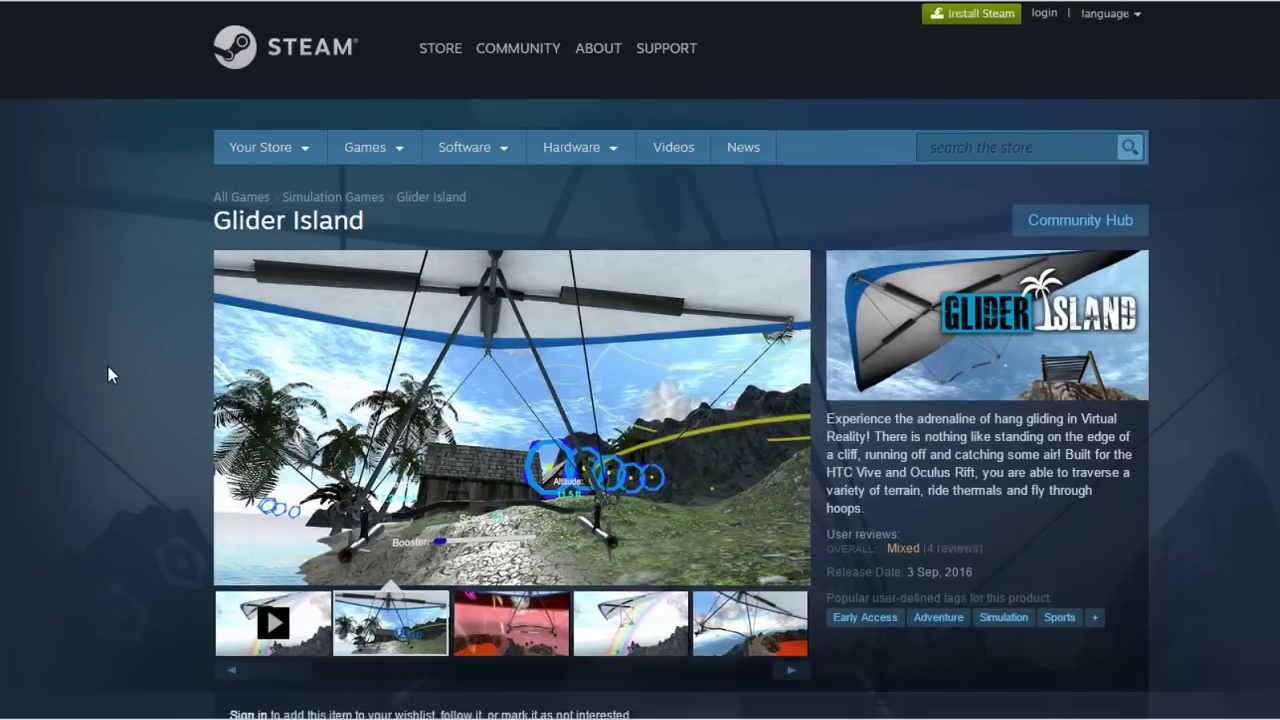
pyautogui.scroll(1, 109, 373)
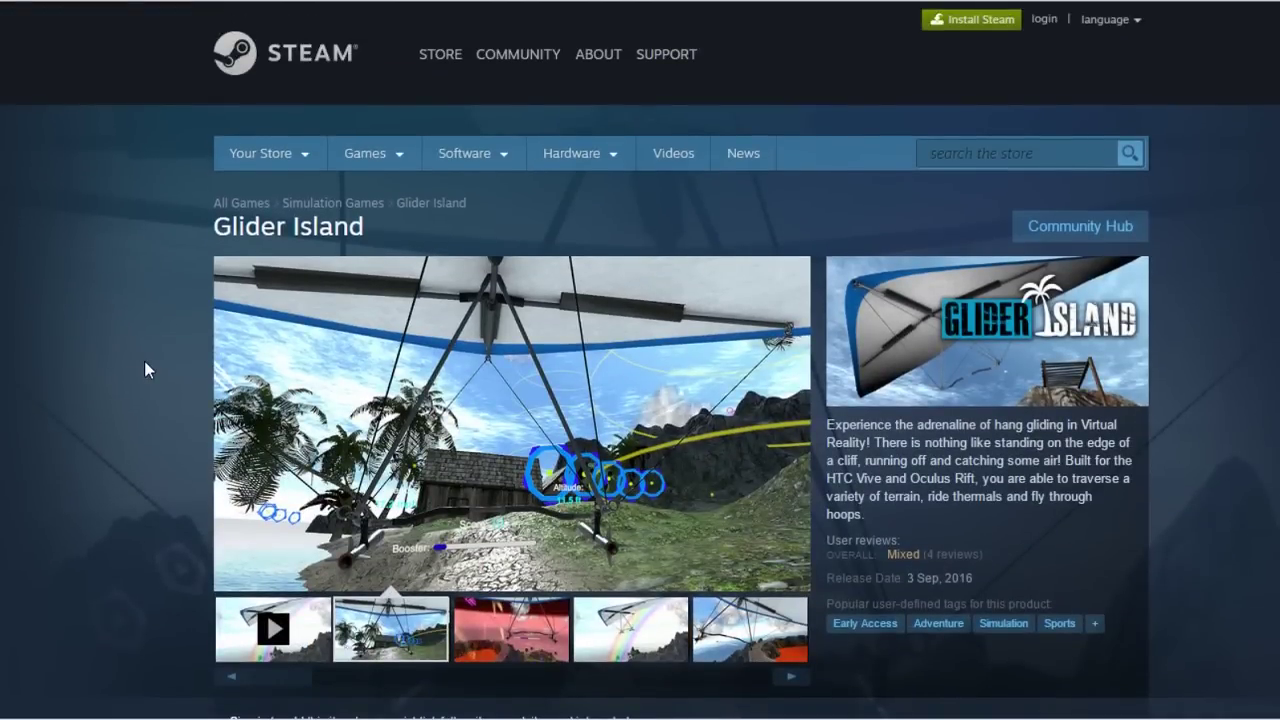
pyautogui.scroll(-1, 141, 360)
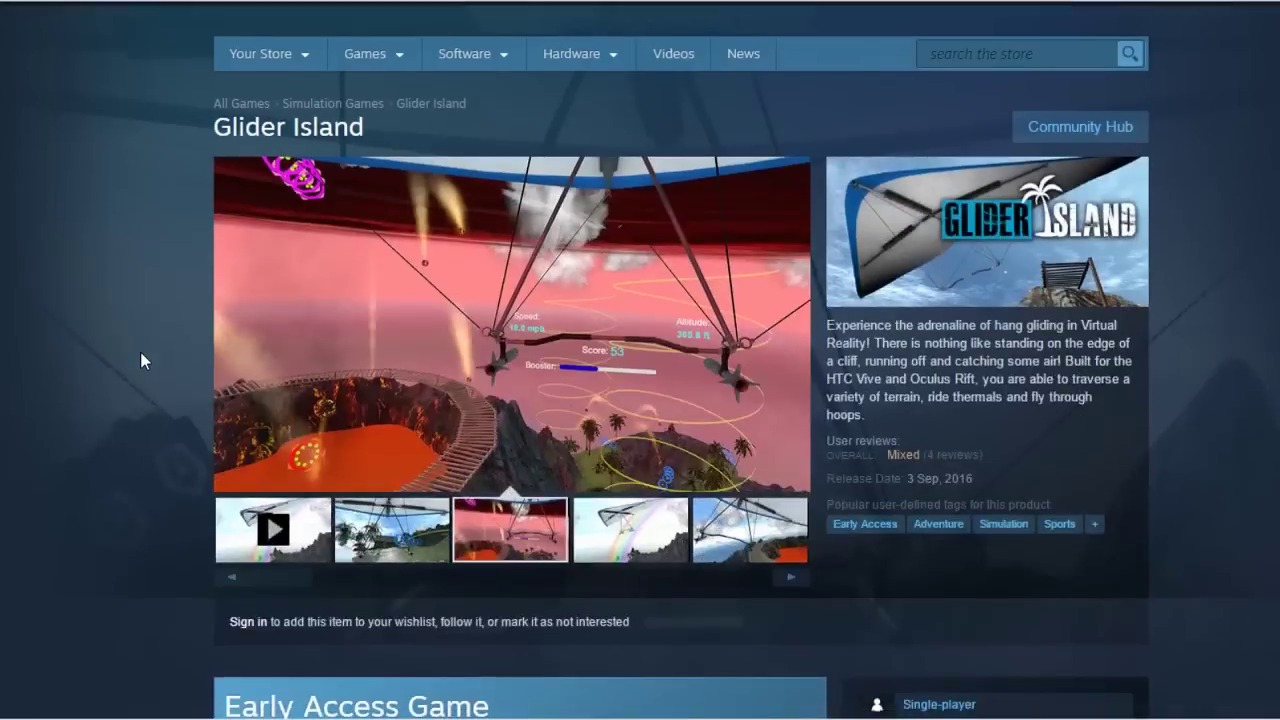
pyautogui.scroll(1, 141, 360)
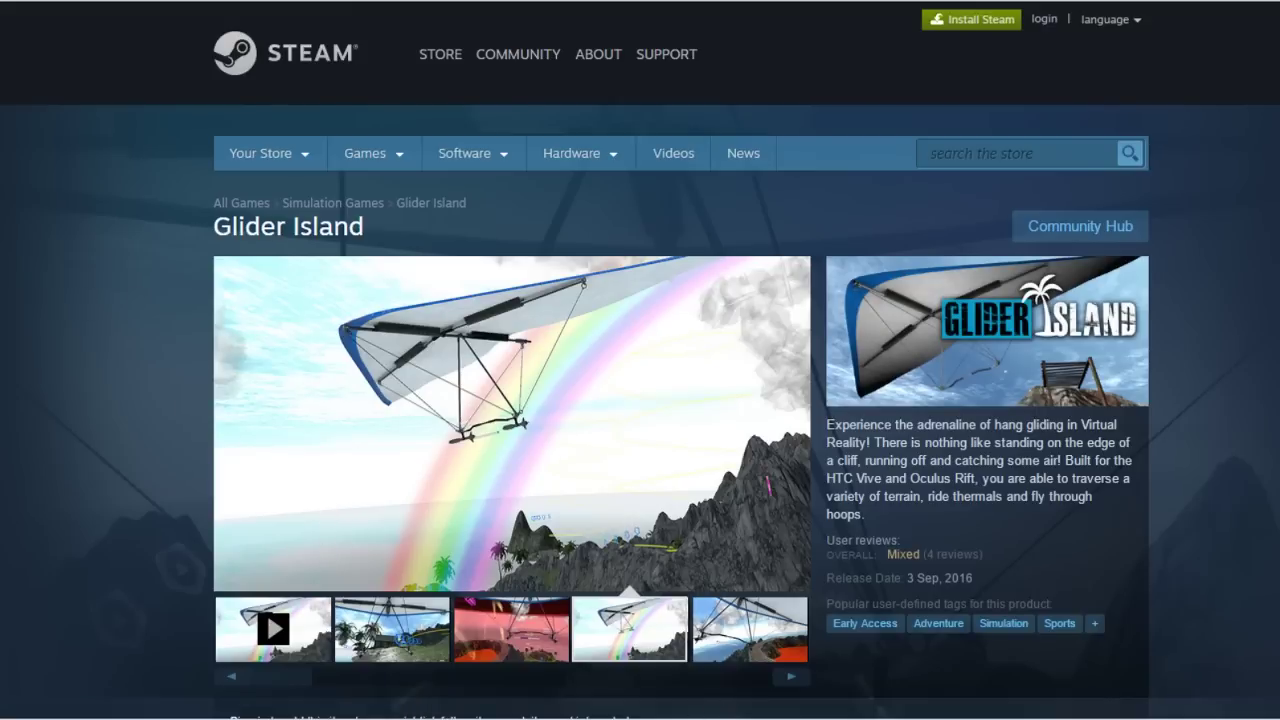
# Switch to the Unity editor and examine the hang glider on the rocky terrain from several angles.
pyautogui.click(650, 690)
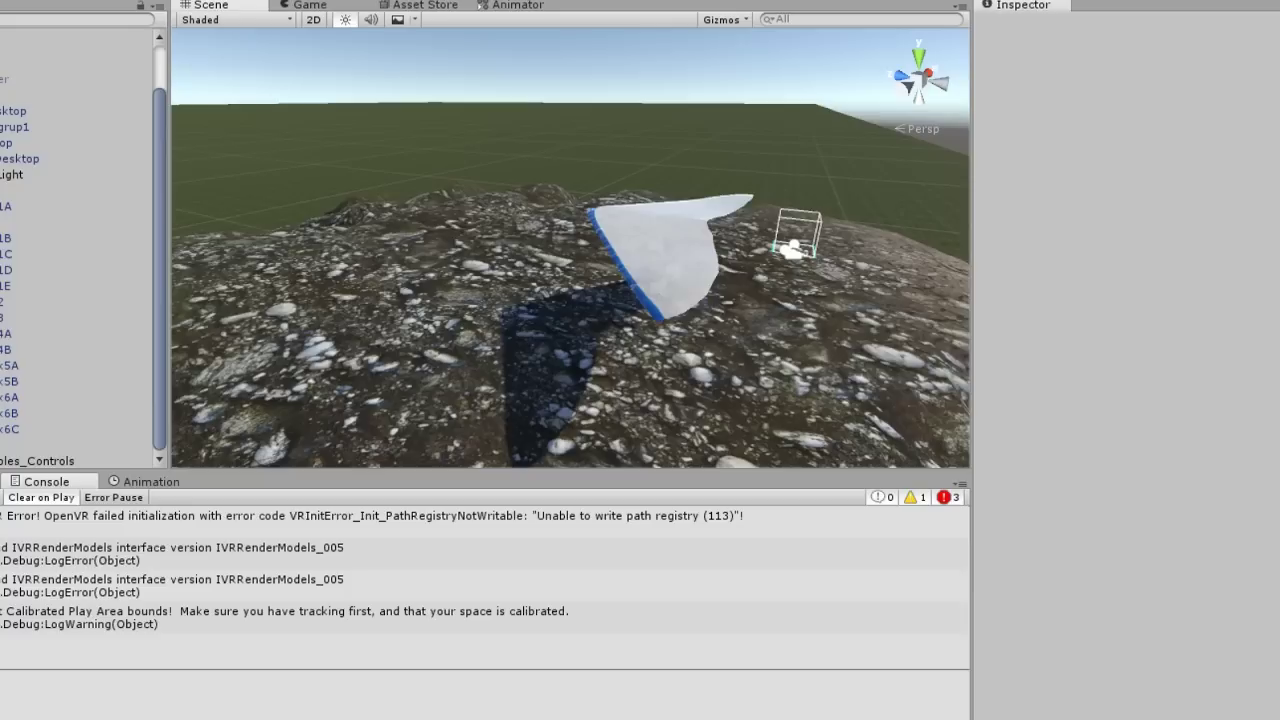
pyautogui.moveTo(502, 256); pyautogui.dragTo(815, 275, button='right')
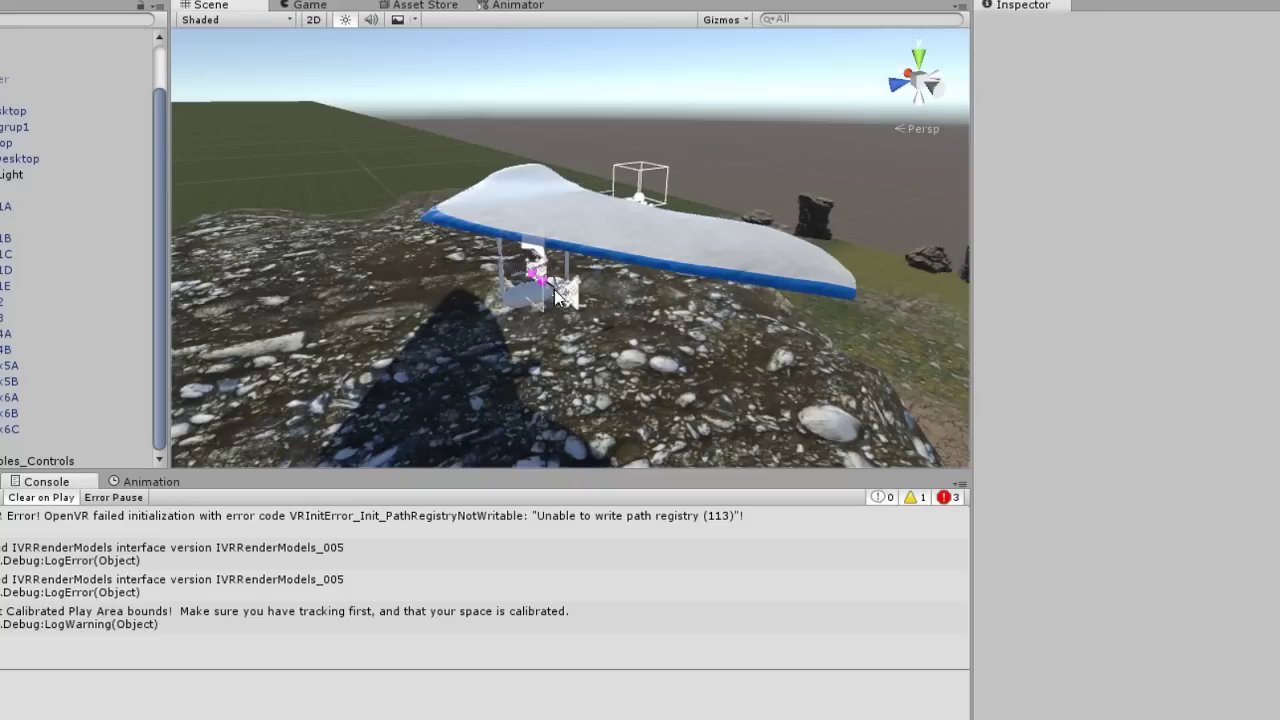
pyautogui.moveTo(564, 278); pyautogui.dragTo(556, 311, button='right')
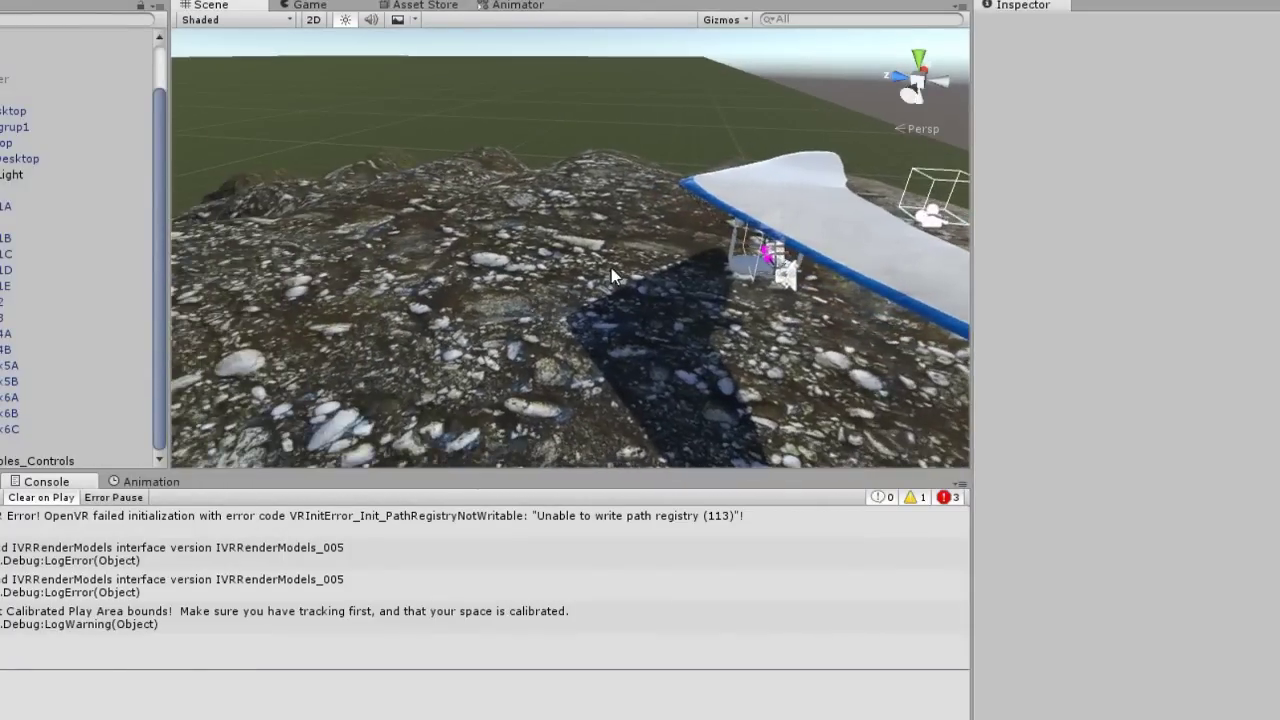
# Create a cube on the open rocky ground away from the glider and raise it above the terrain.
pyautogui.moveTo(611, 268); pyautogui.dragTo(504, 306, button='right')
pyautogui.click(1, 19)
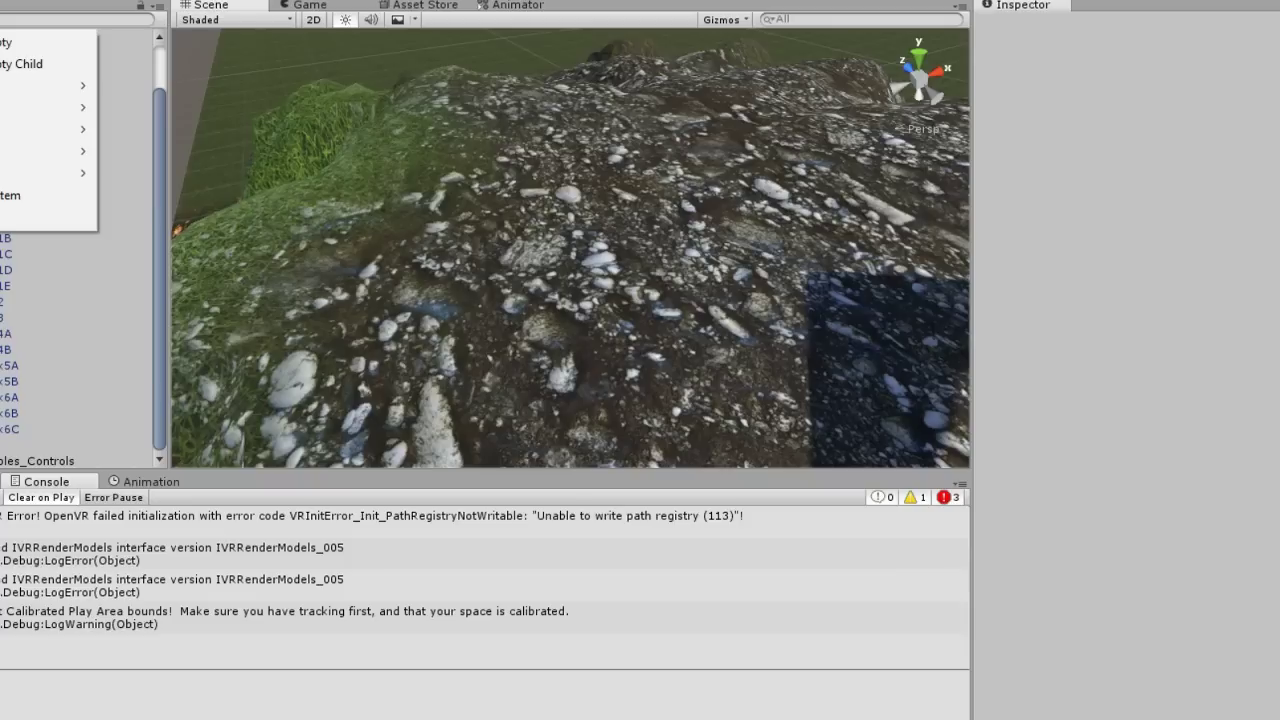
pyautogui.moveTo(81, 90)
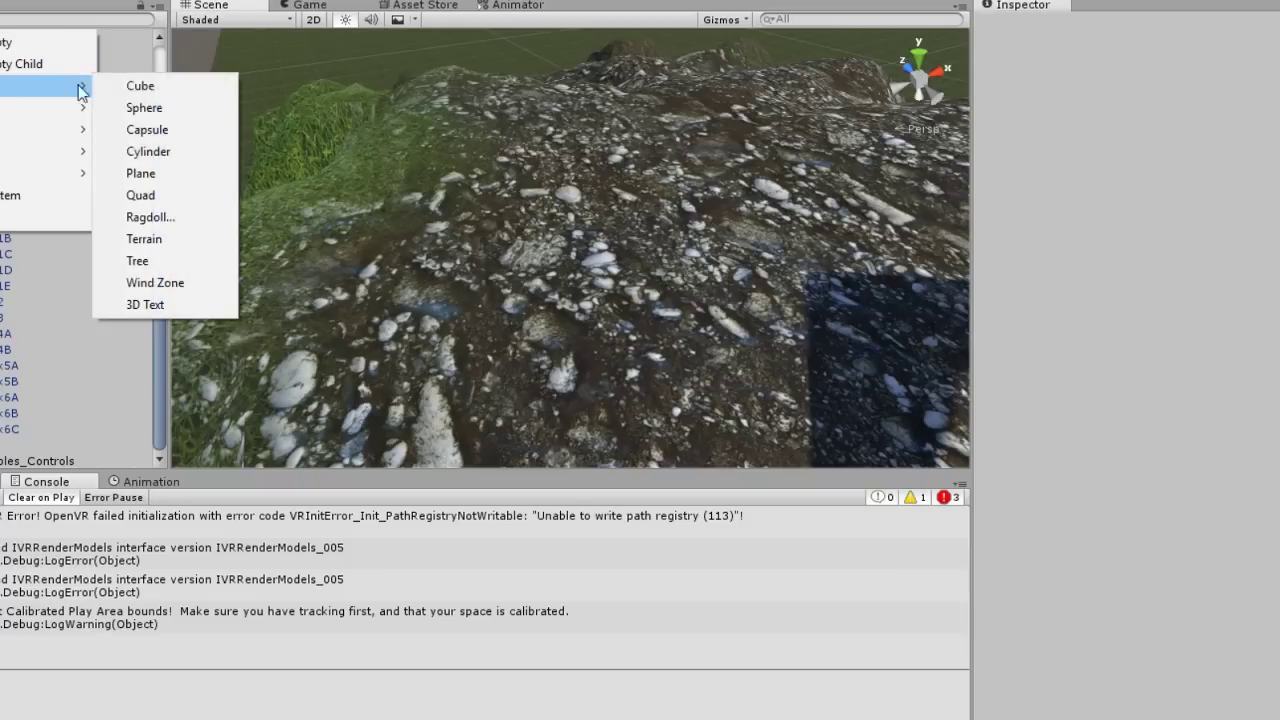
pyautogui.click(137, 86)
pyautogui.moveTo(582, 214); pyautogui.dragTo(561, 111)
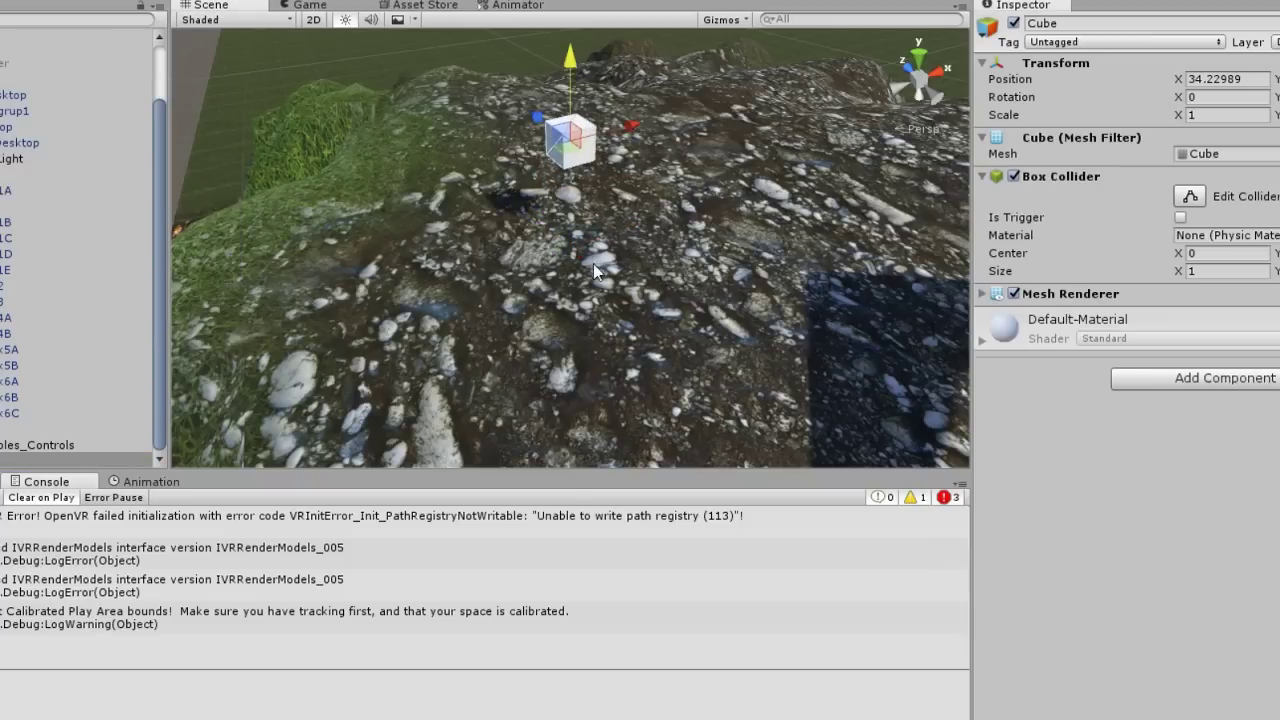
# Move the cube along its X axis towards the grass, to an X position of about 30.25.
pyautogui.moveTo(593, 263); pyautogui.dragTo(686, 210, button='right')
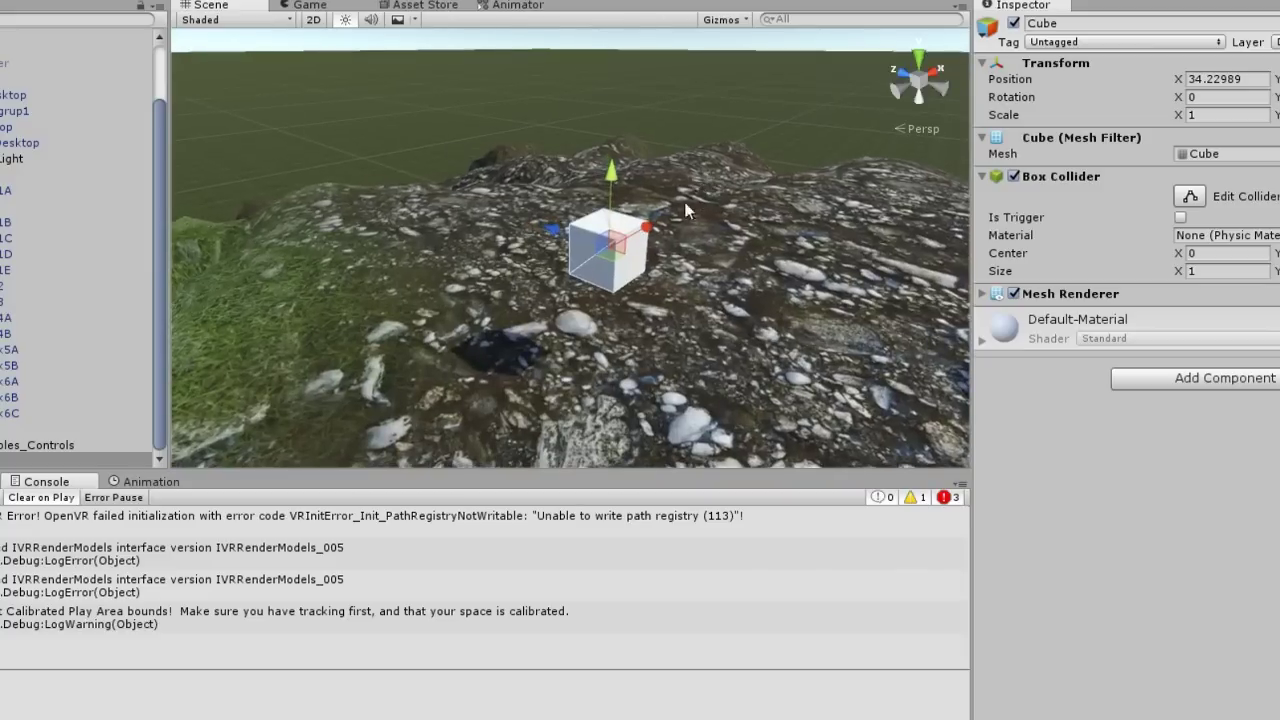
pyautogui.moveTo(643, 233); pyautogui.dragTo(573, 258)
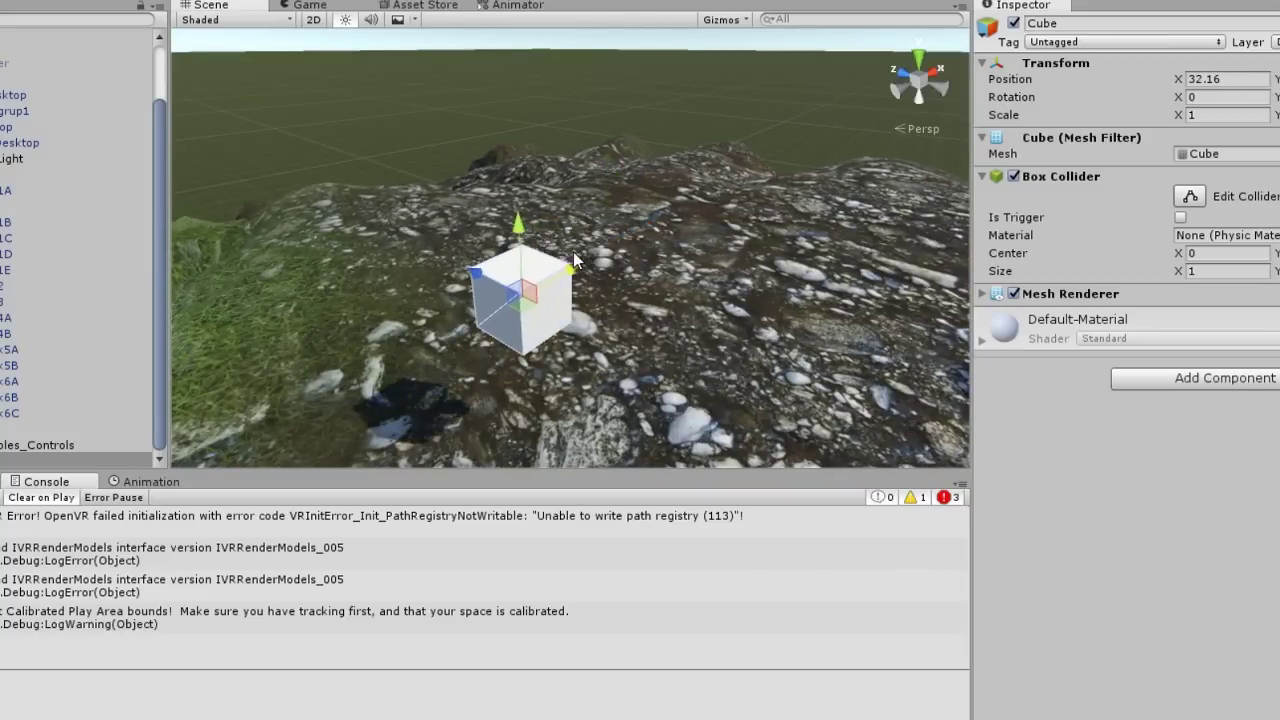
pyautogui.moveTo(476, 288); pyautogui.dragTo(535, 336, button='right')
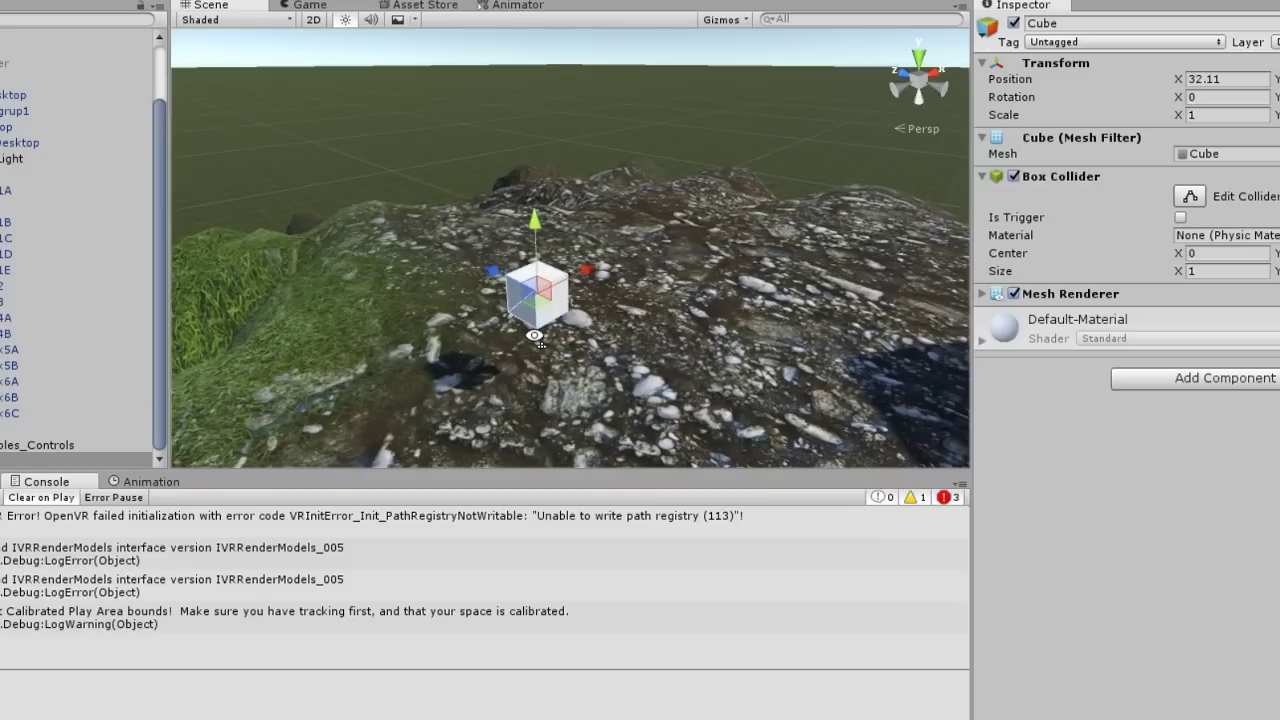
pyautogui.moveTo(493, 280)
pyautogui.mouseDown()
pyautogui.moveTo(424, 240)
pyautogui.moveTo(468, 271)
pyautogui.moveTo(636, 232)
pyautogui.moveTo(494, 291)
pyautogui.mouseUp()
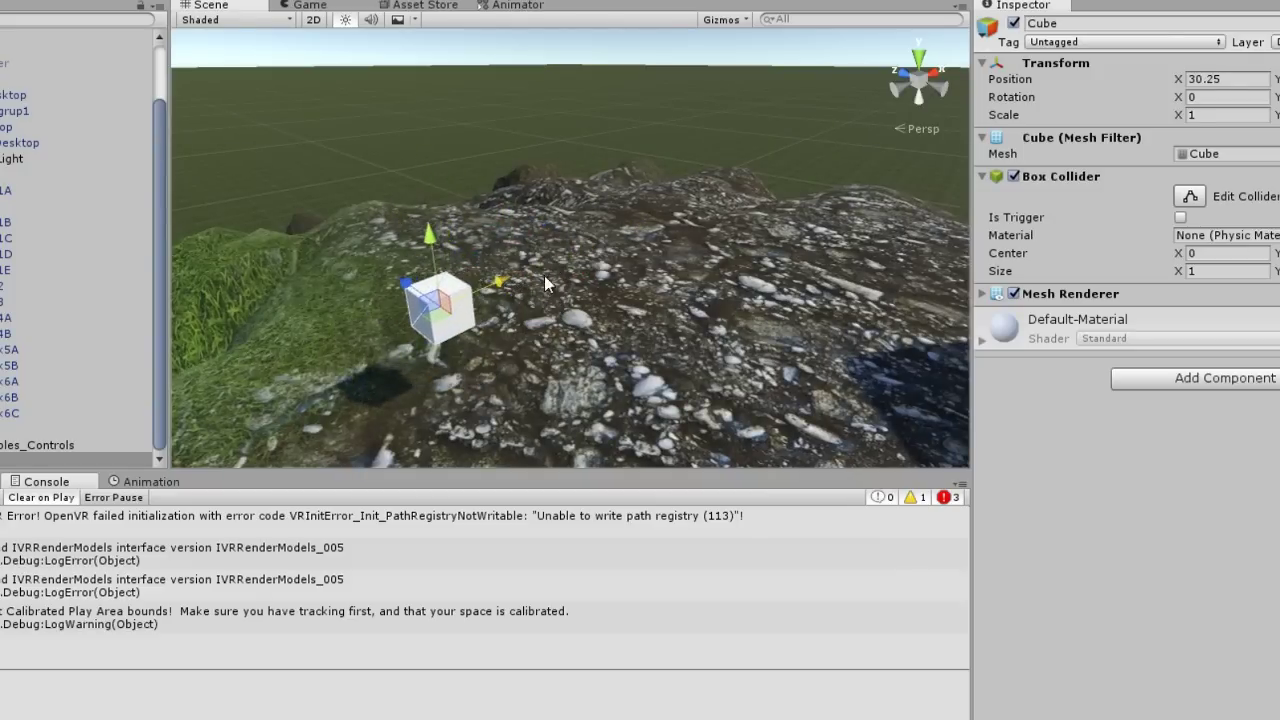
# Add a Rigidbody physics component to the cube and set its mass to 2.56.
pyautogui.moveTo(494, 291); pyautogui.dragTo(417, 278, button='right')
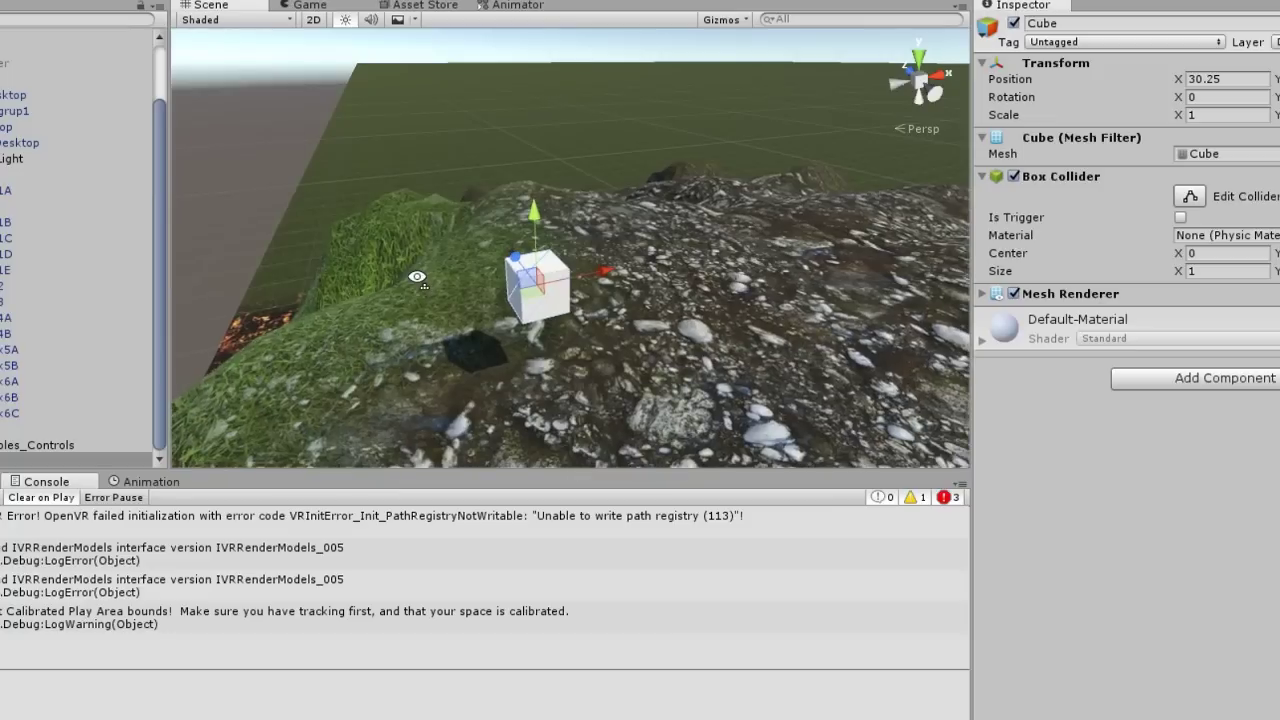
pyautogui.click(1186, 376)
pyautogui.click(1140, 497)
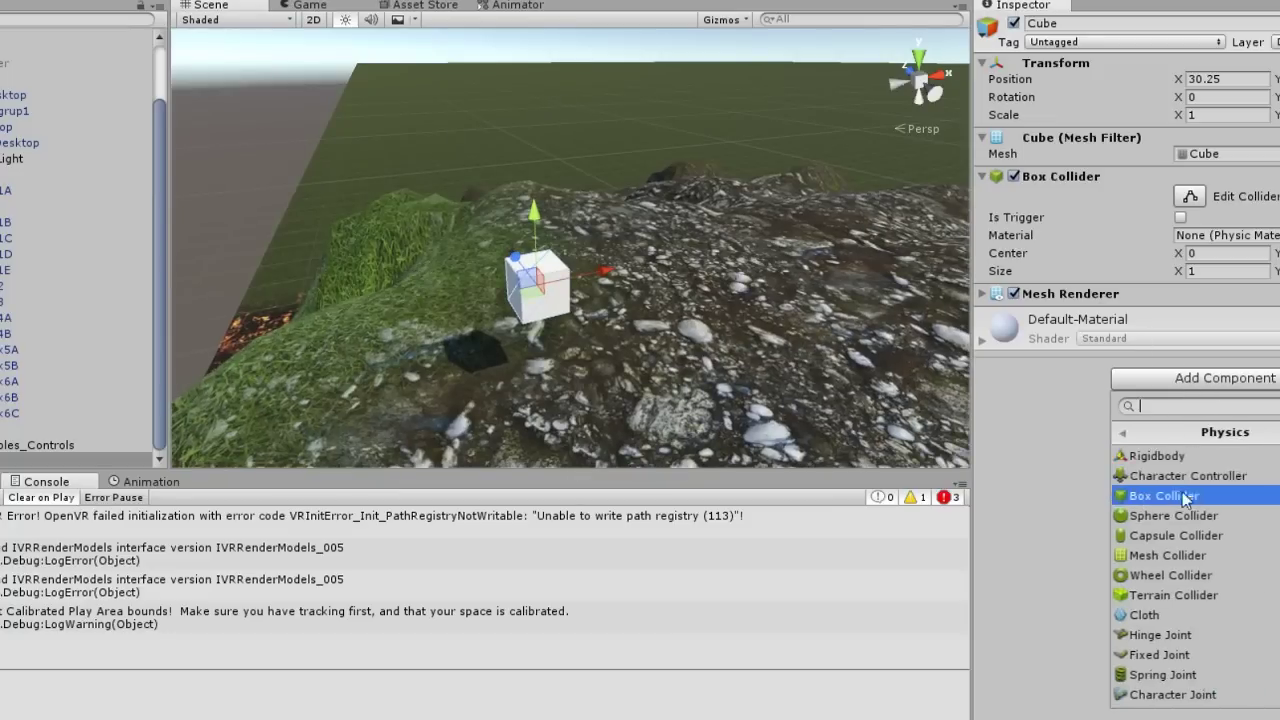
pyautogui.click(1158, 457)
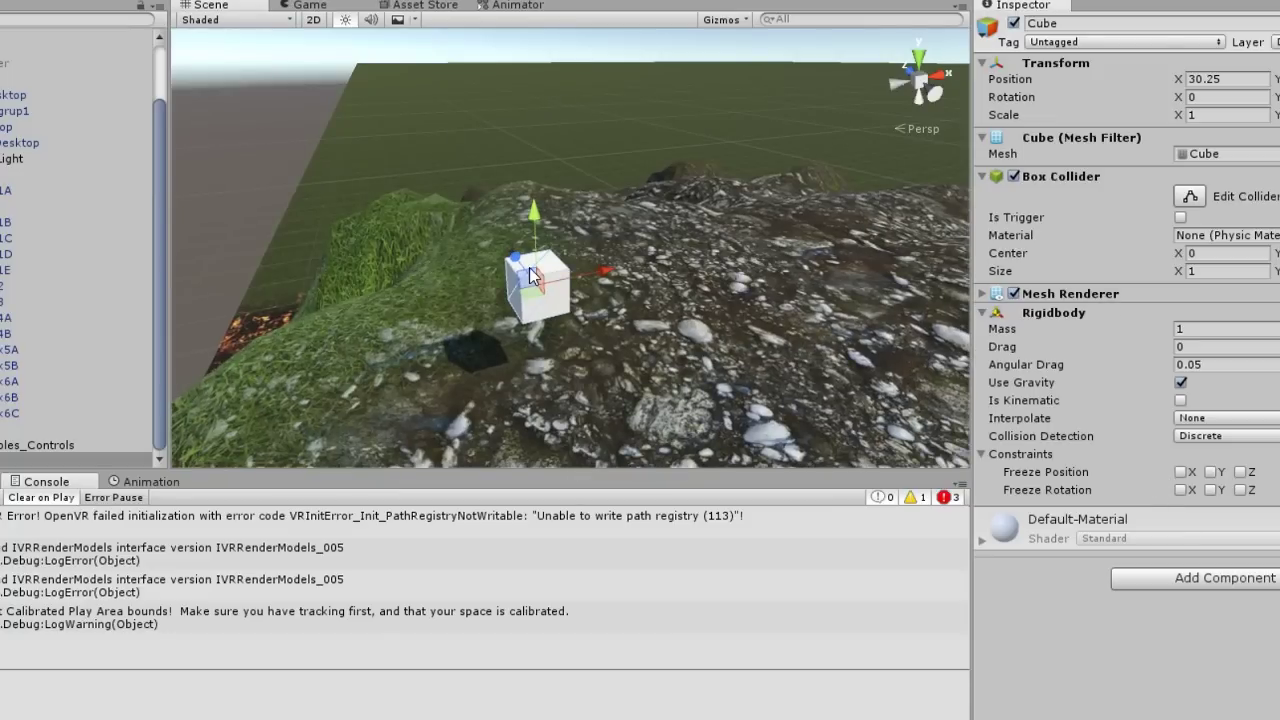
pyautogui.moveTo(657, 340); pyautogui.dragTo(597, 380, button='right')
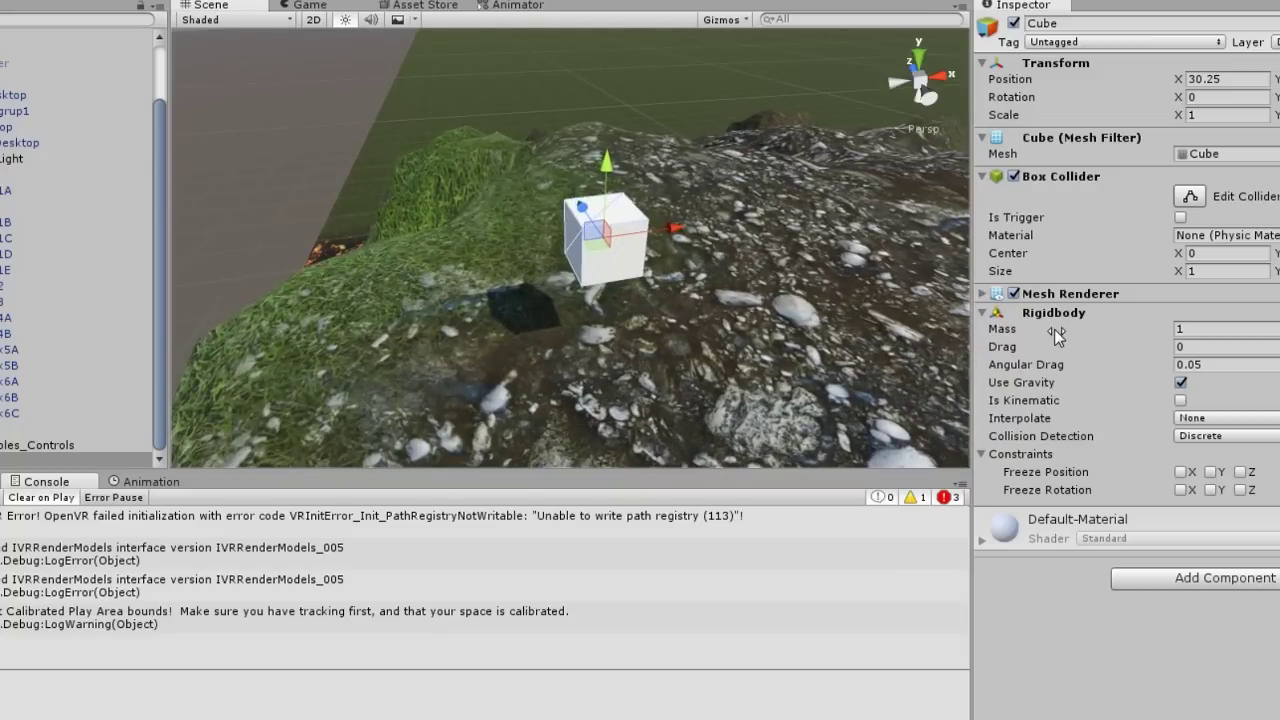
pyautogui.moveTo(1000, 338); pyautogui.dragTo(1028, 342)
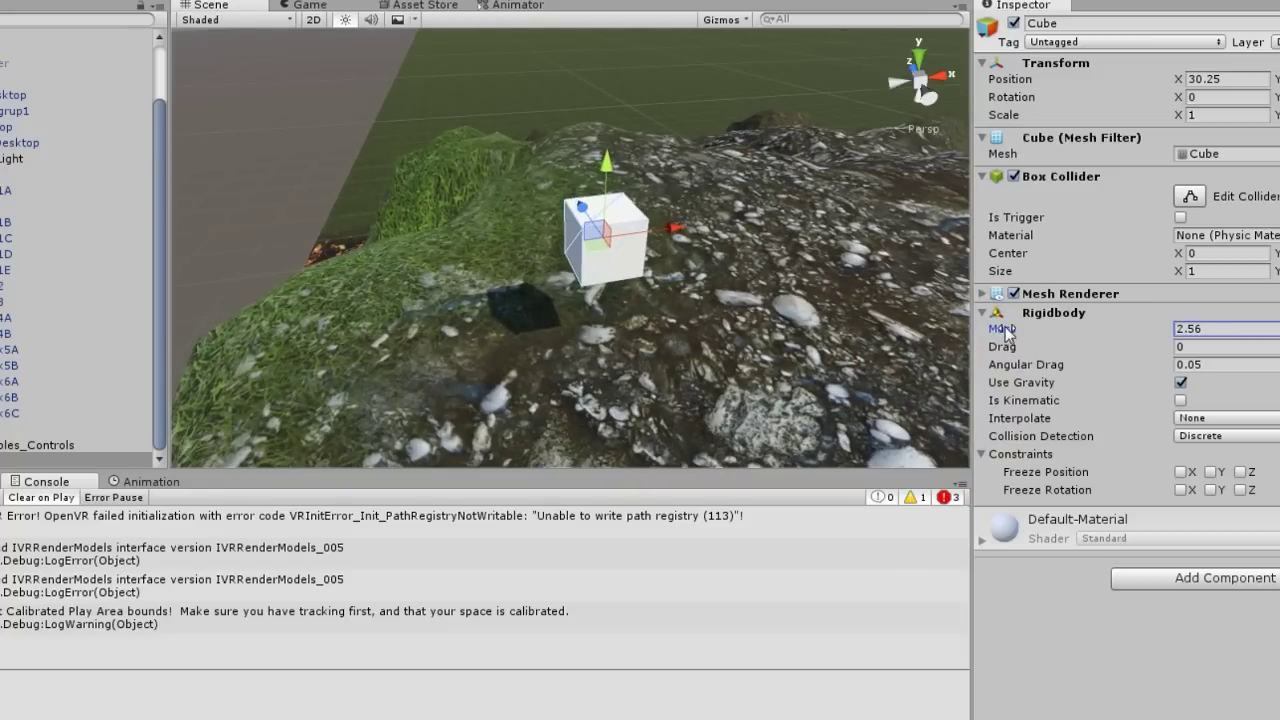
# Run the scene in play mode and examine the live values of the glider's Glider script.
pyautogui.moveTo(626, 314); pyautogui.dragTo(621, 91, button='right')
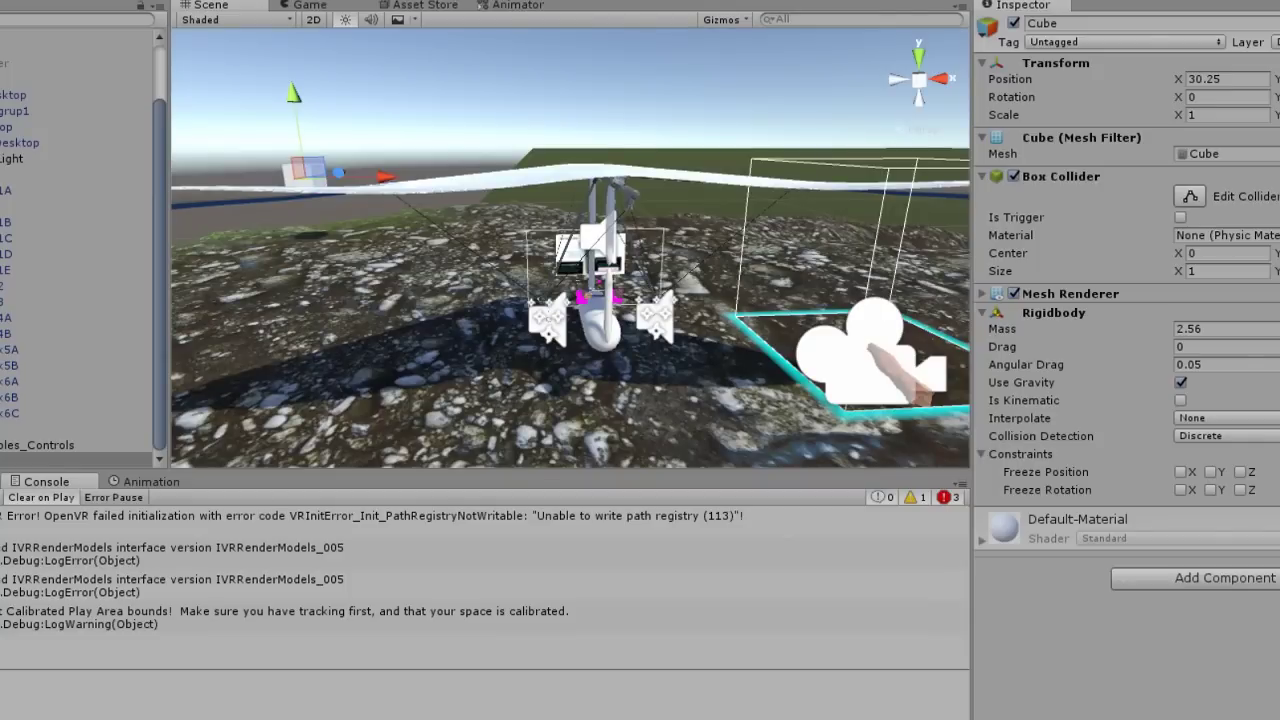
pyautogui.click(646, 15)
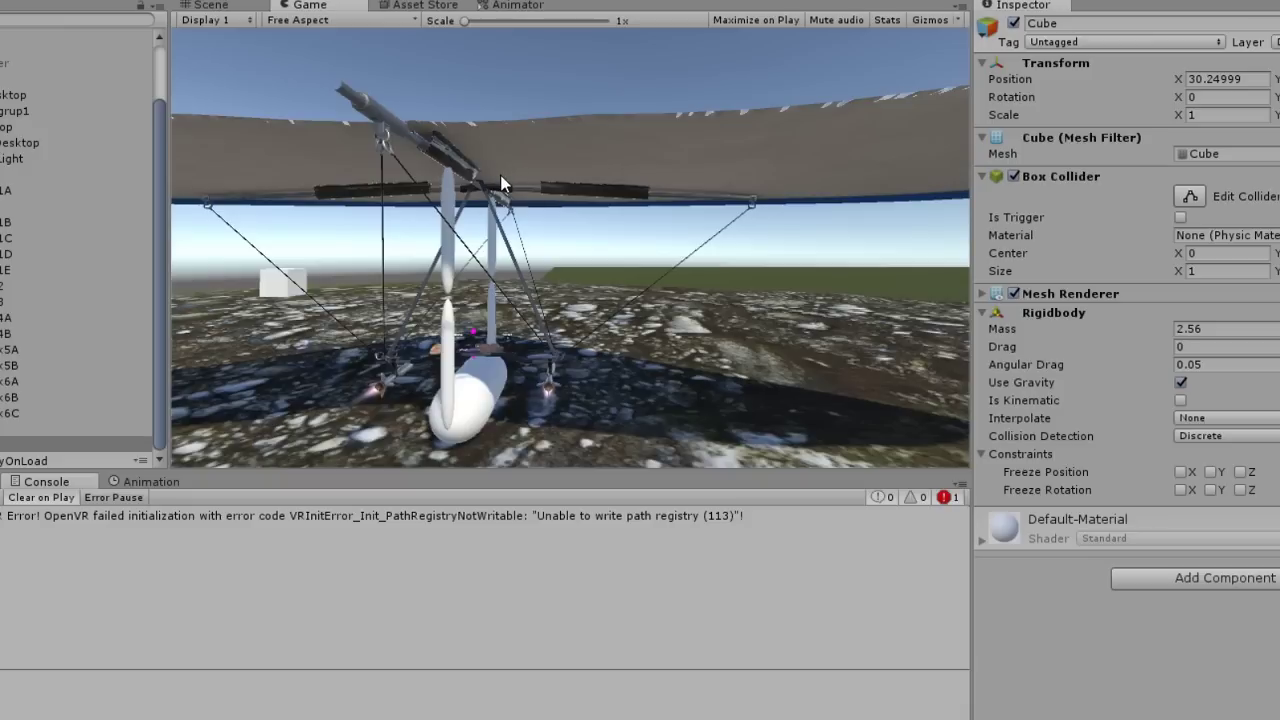
pyautogui.click(75, 78)
pyautogui.scroll(-6, 1223, 342)
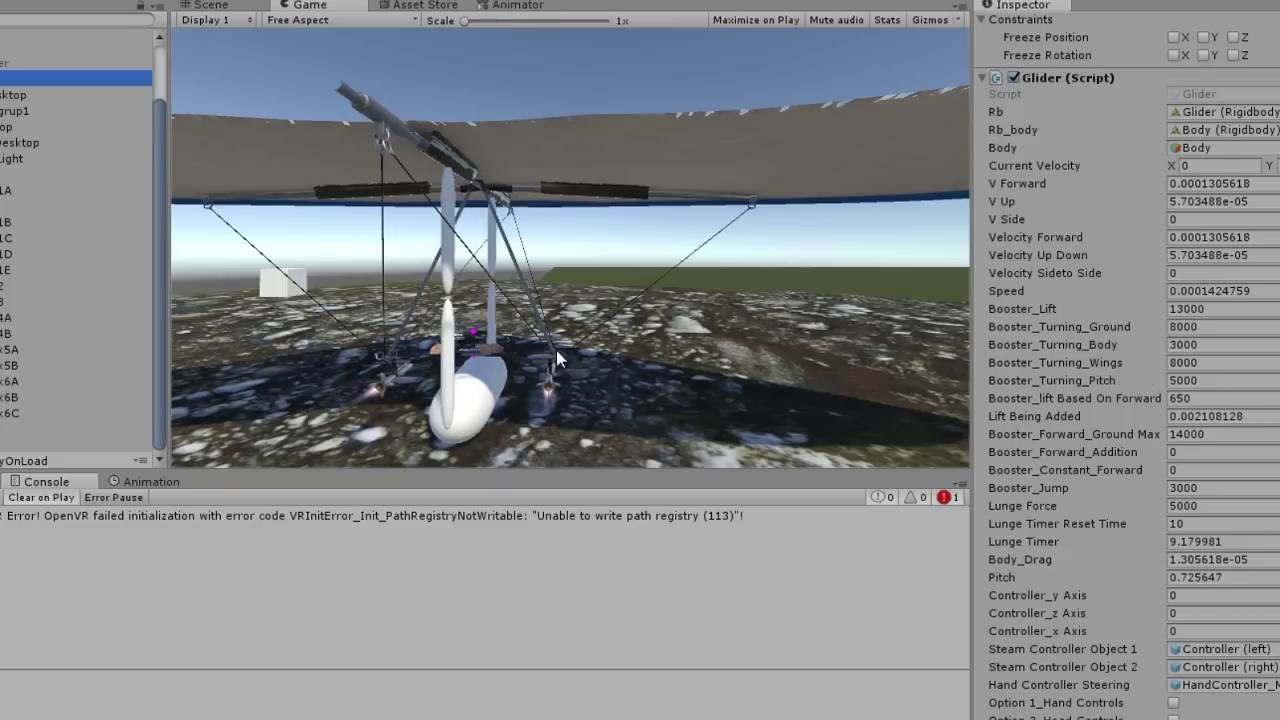
# Test the glider's flight in the Game view, stopping and restarting play mode for each new run.
pyautogui.click(586, 349)
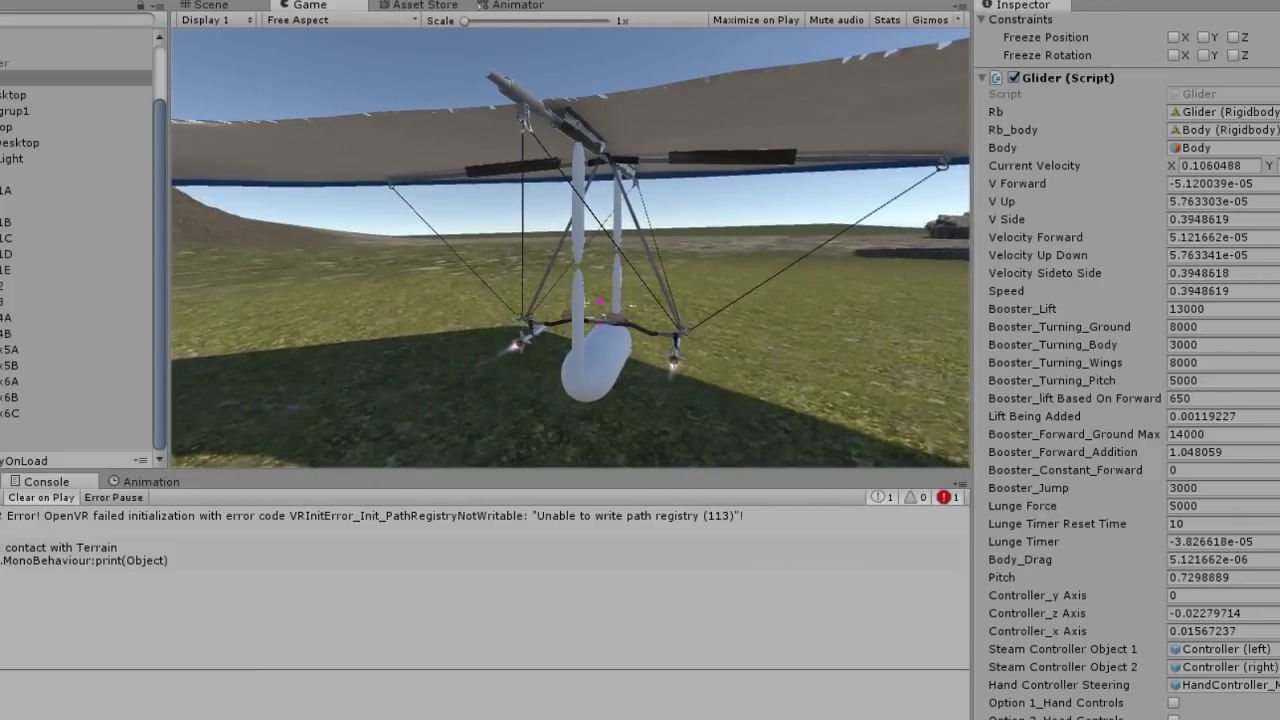
pyautogui.hotkey('ctrl', 'p')
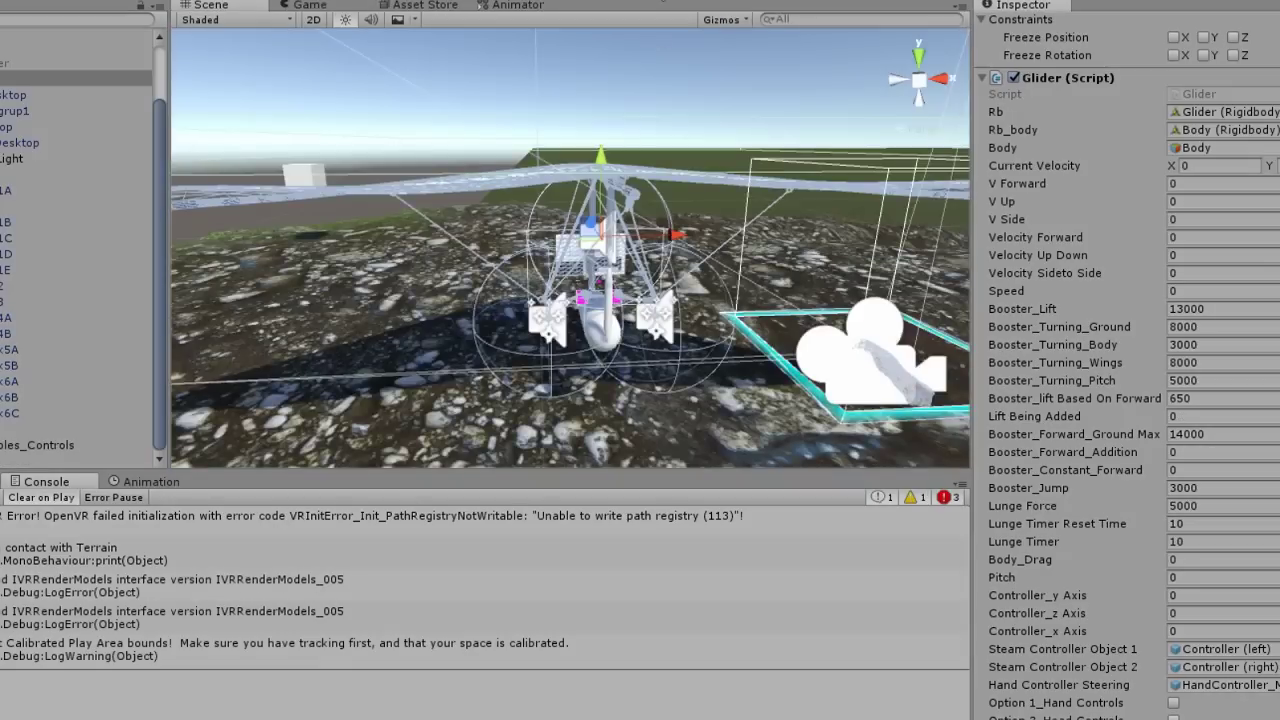
pyautogui.hotkey('ctrl', 'p')
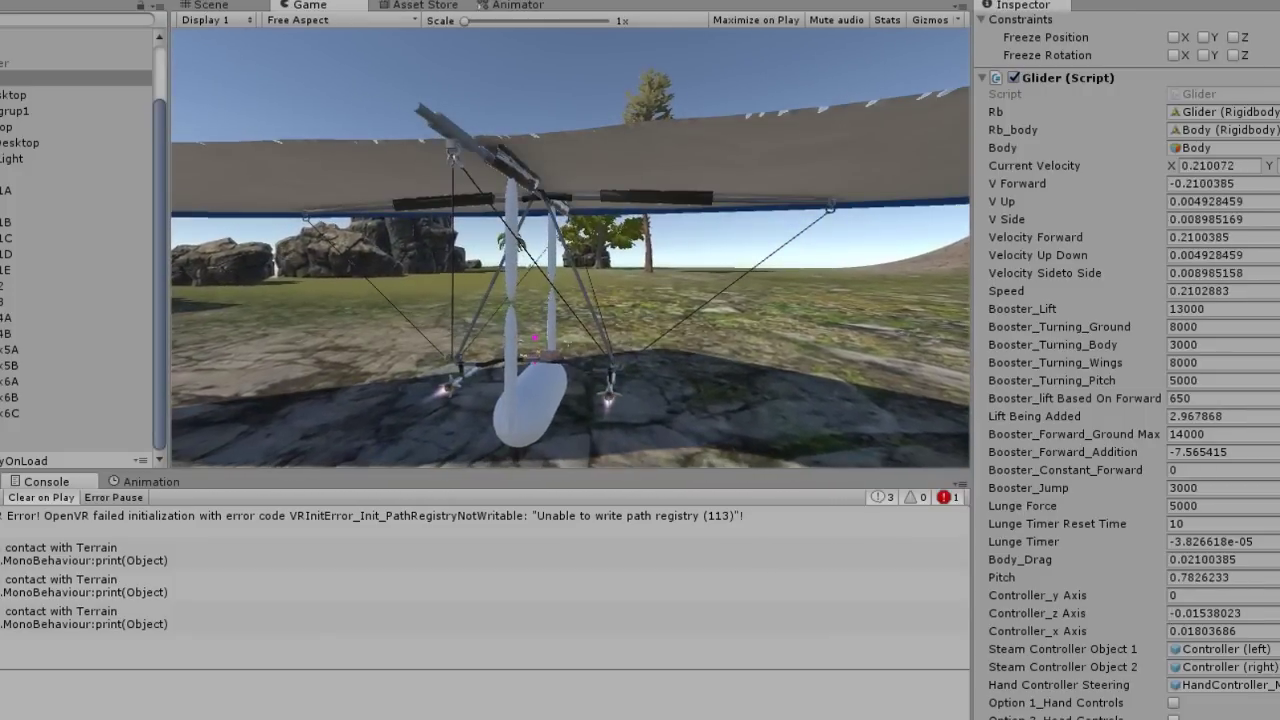
pyautogui.click(650, 2)
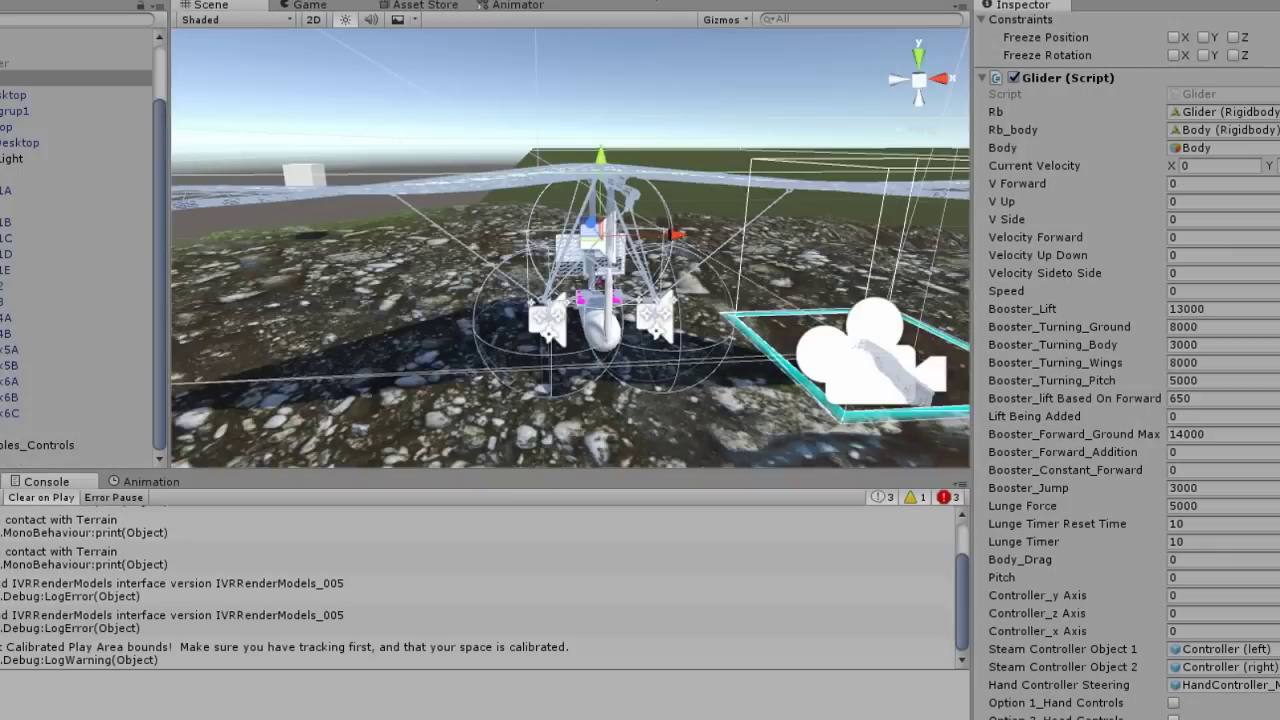
pyautogui.hotkey('ctrl', 'p')
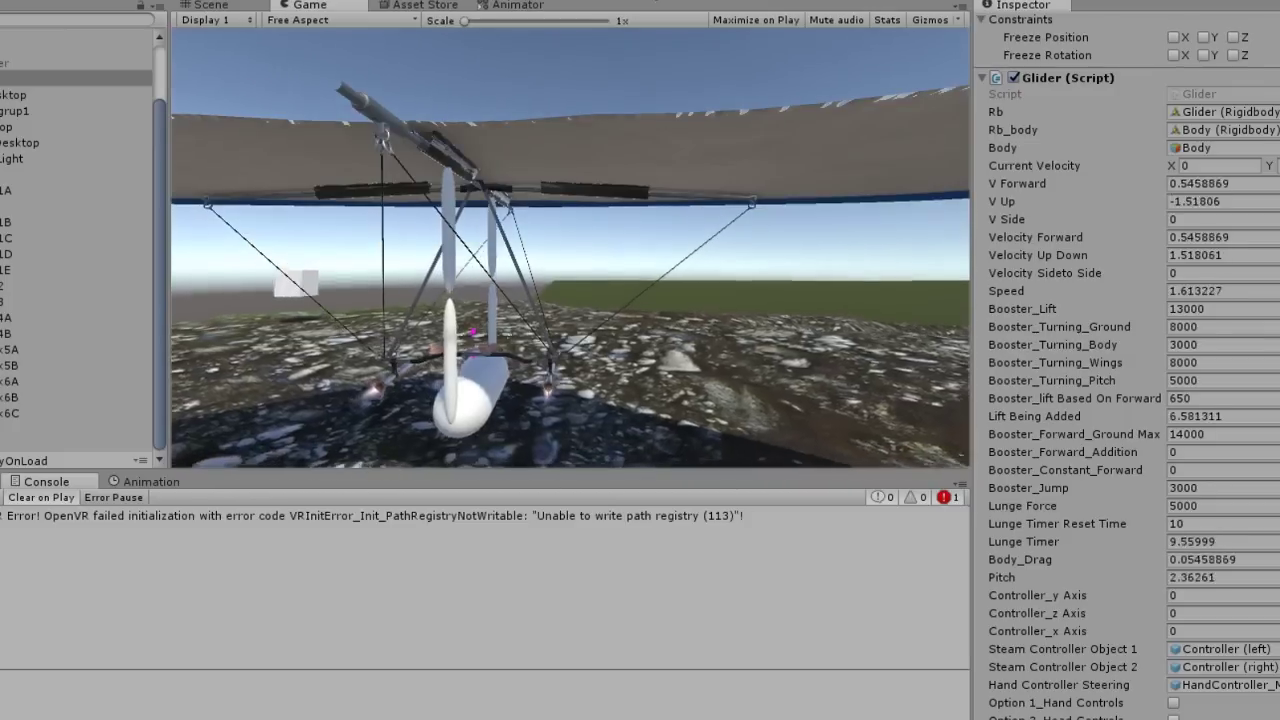